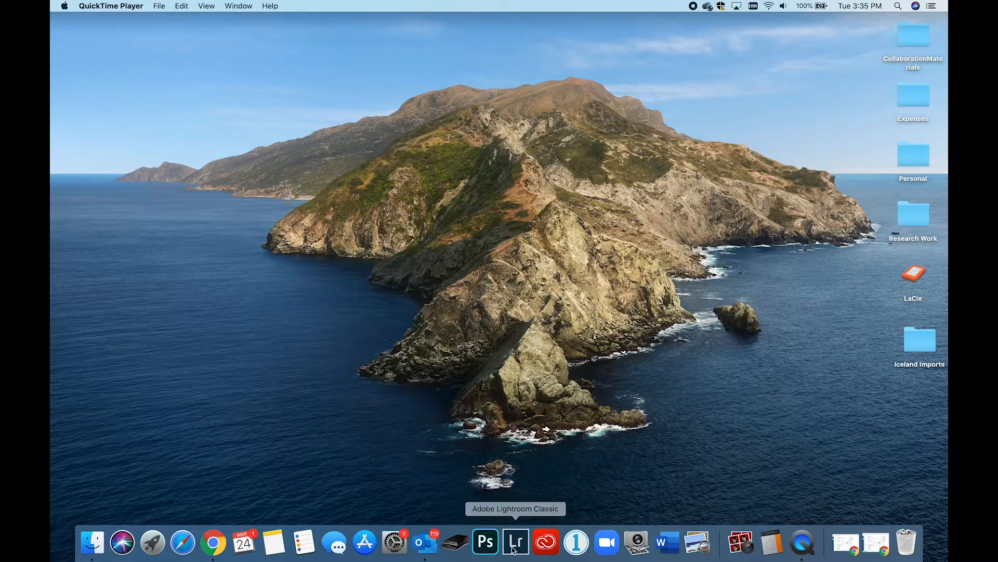
Step: Open Lightroom Classic and browse through a few neighbouring photos of the Paint&HoffmanHills folder
click(524, 545)
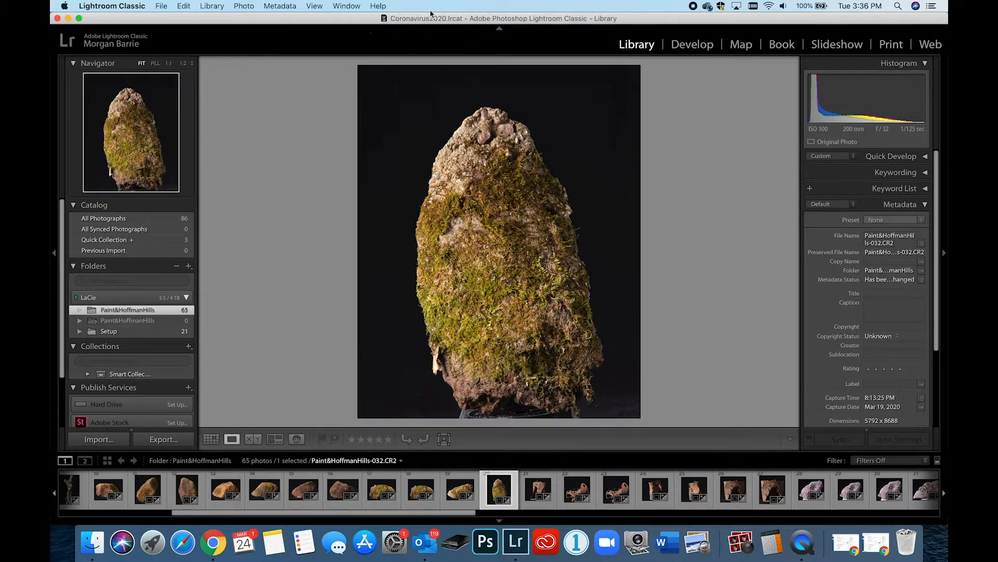
key(Right)
key(Right)
key(Right)
scroll(478, 187, up, 6)
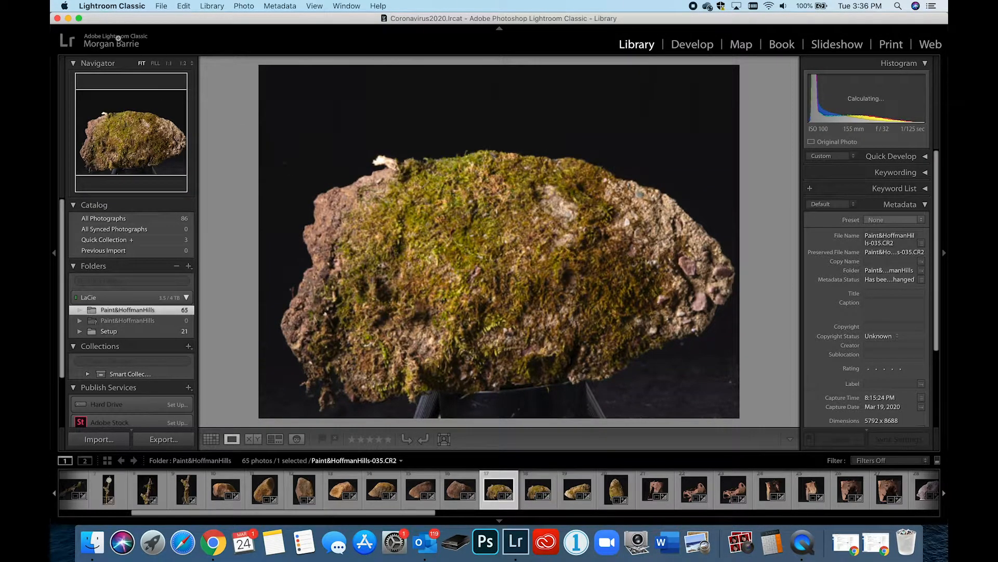
Step: Quit Lightroom Classic and reopen it through the Coronavirus2020.lrcat catalog file in the LaCie drive's CoronaVirusCatalog folder
click(57, 18)
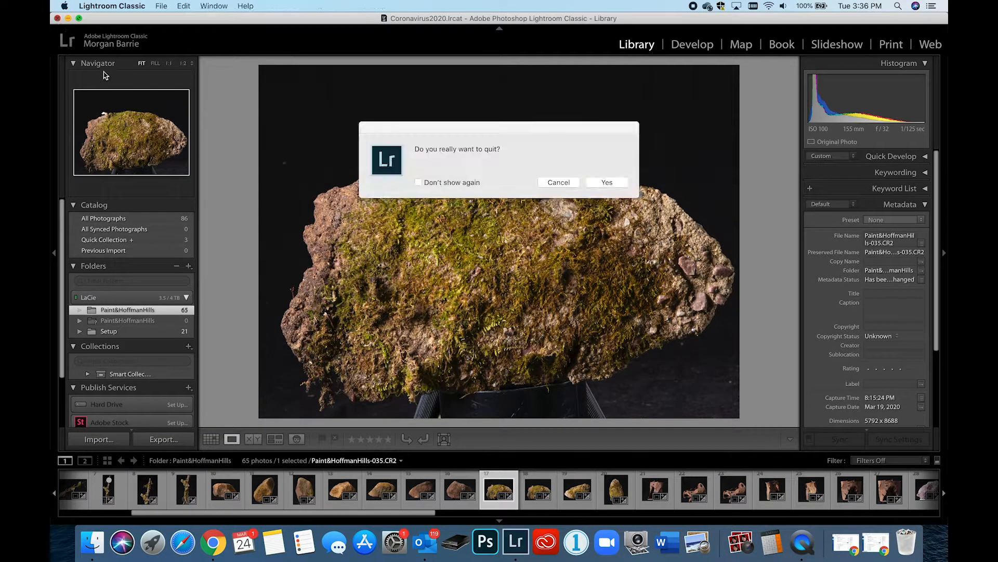
click(624, 182)
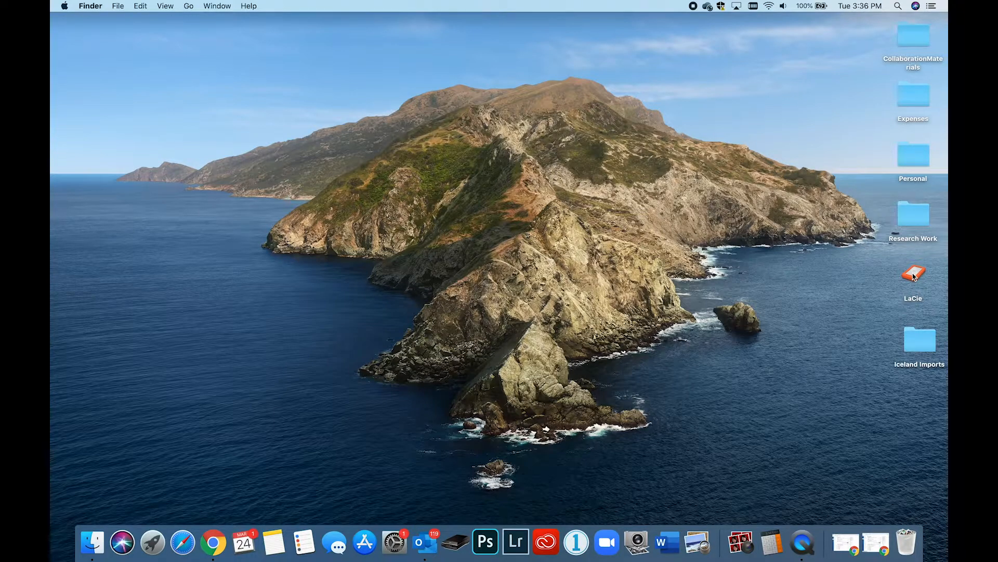
double_click(914, 276)
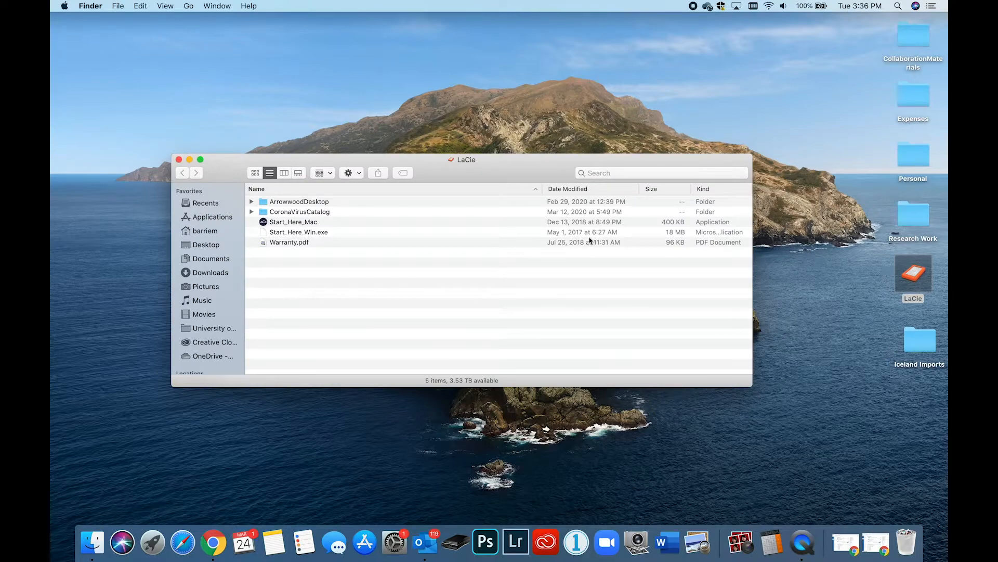
click(252, 211)
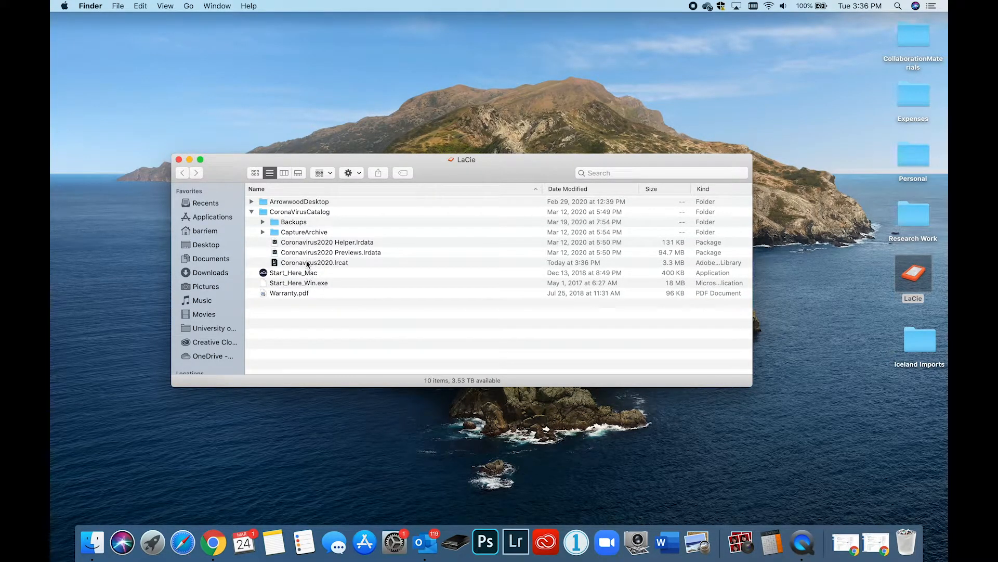
click(307, 264)
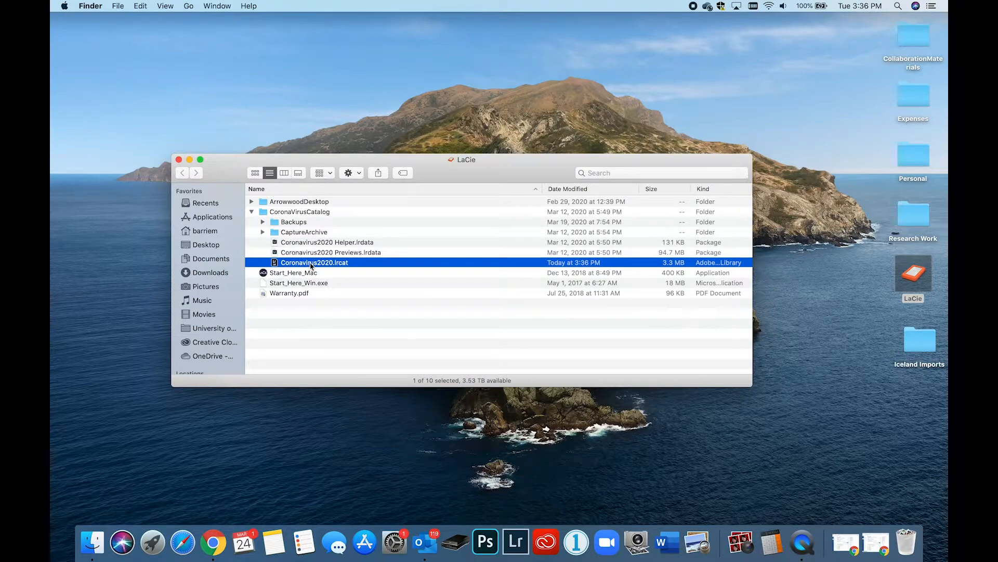
double_click(310, 263)
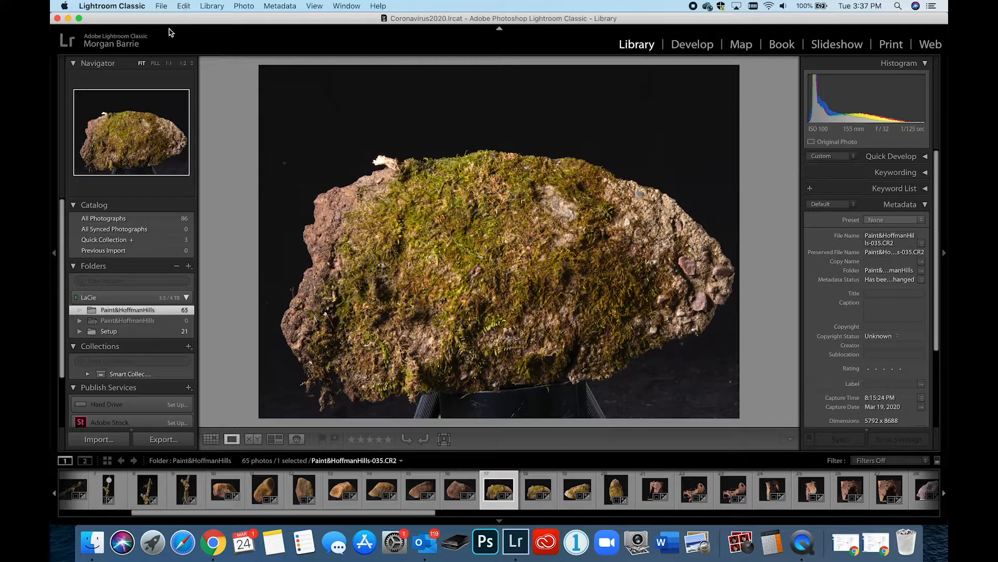
Step: Create a new catalog named Spring2020ArtPhoto at the top level of the LaCie drive
click(161, 5)
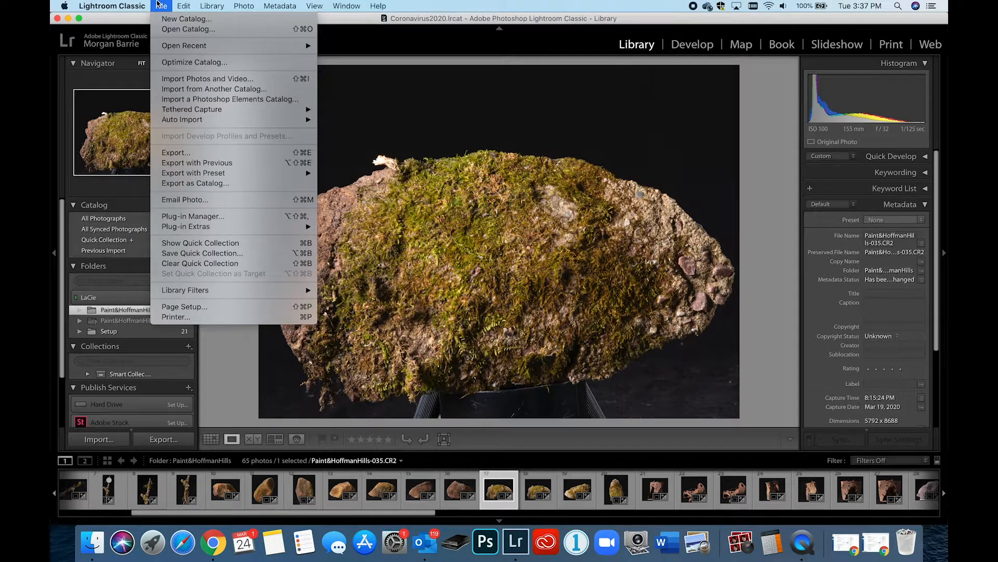
click(164, 20)
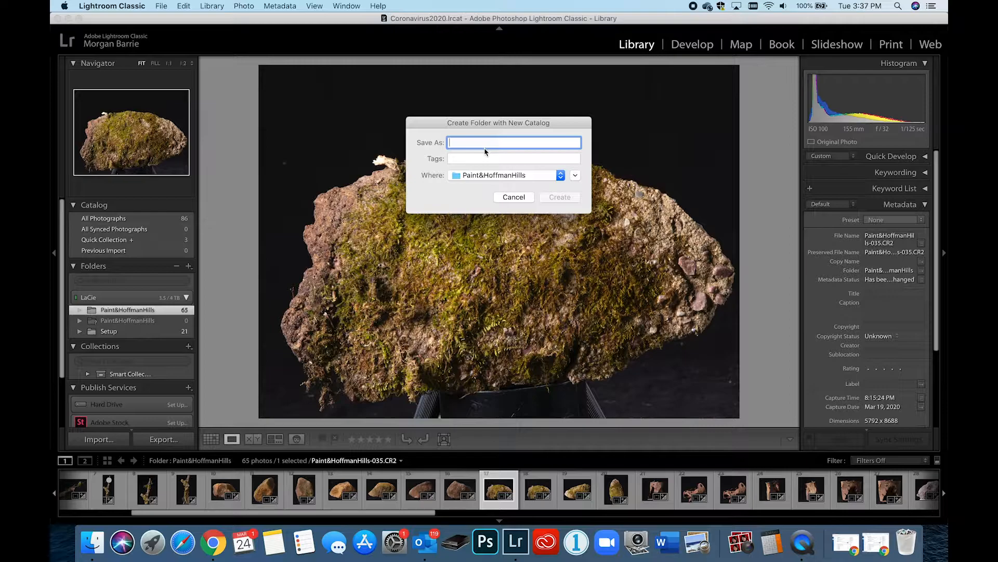
text(Spring)
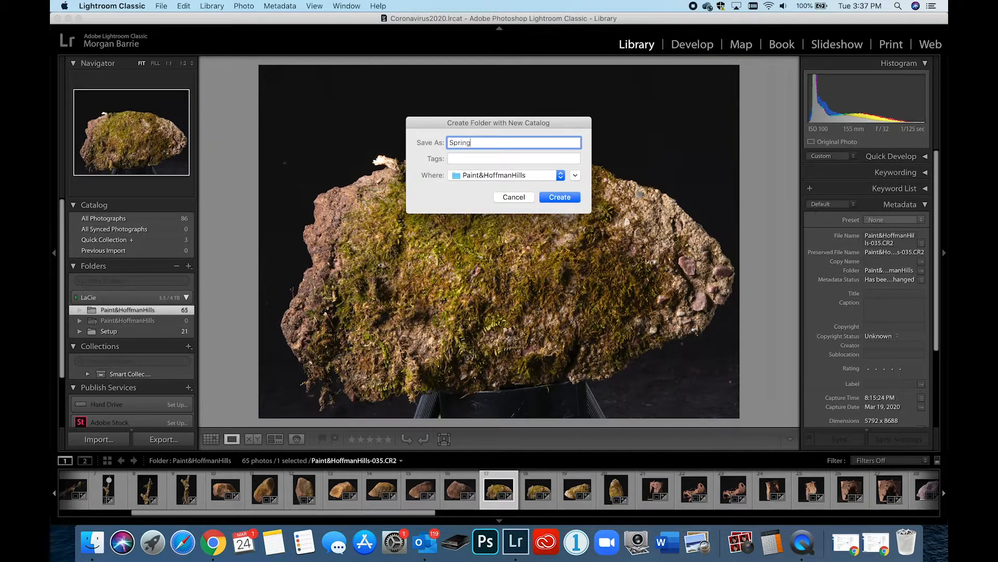
text(2020ArtPhoto)
click(552, 178)
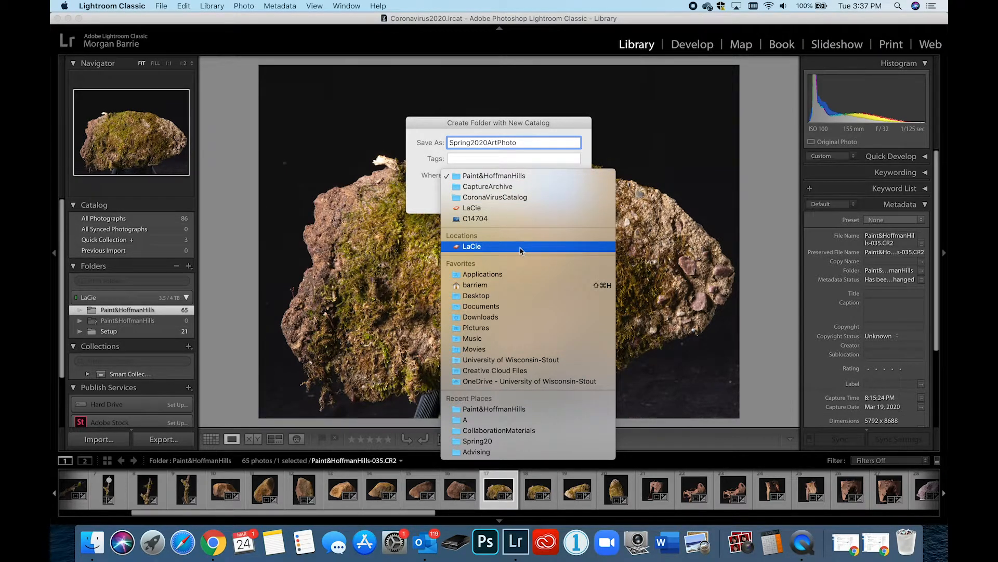
click(520, 207)
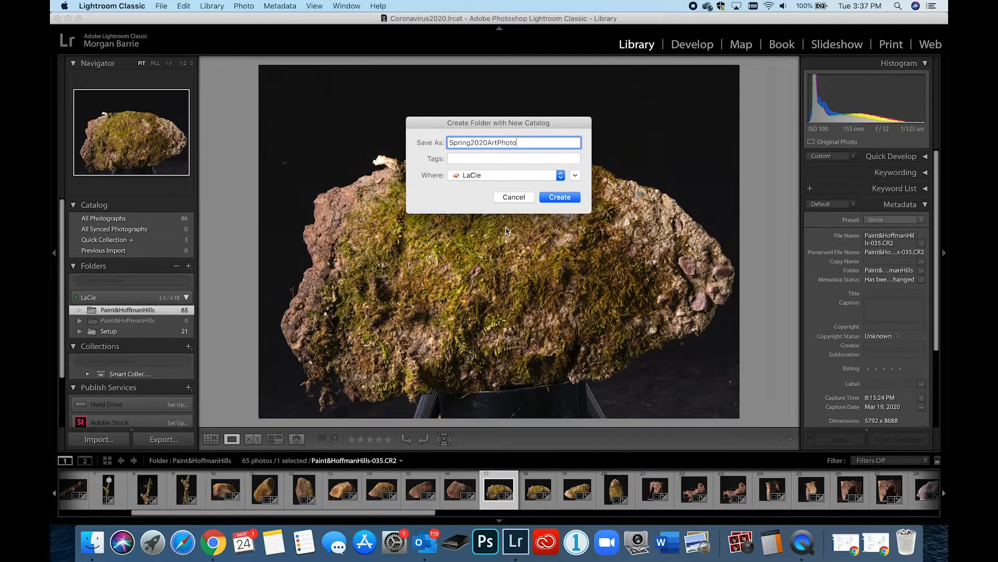
click(555, 198)
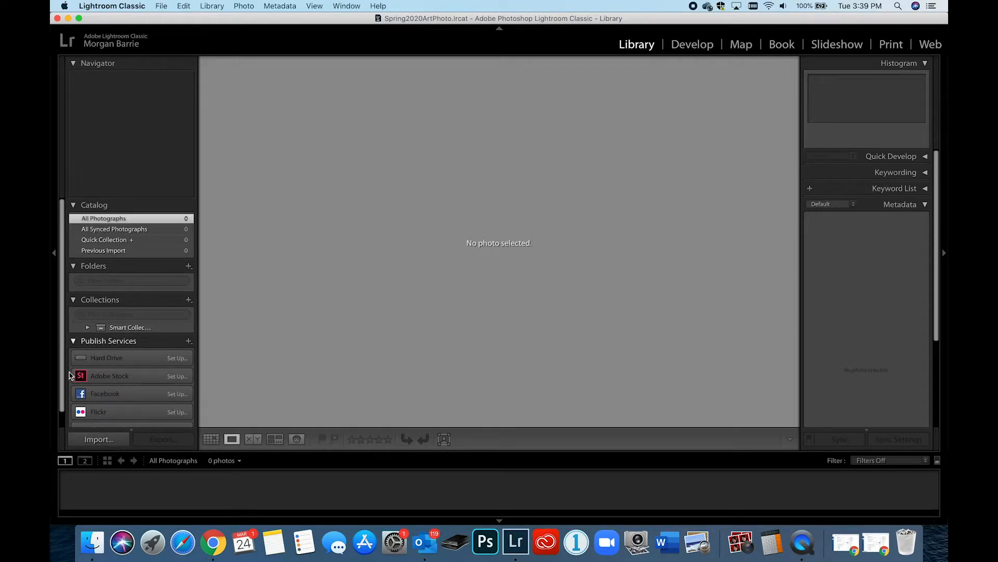
Step: Start a photo import with the Desktop as source and exclude its subfolders
click(104, 443)
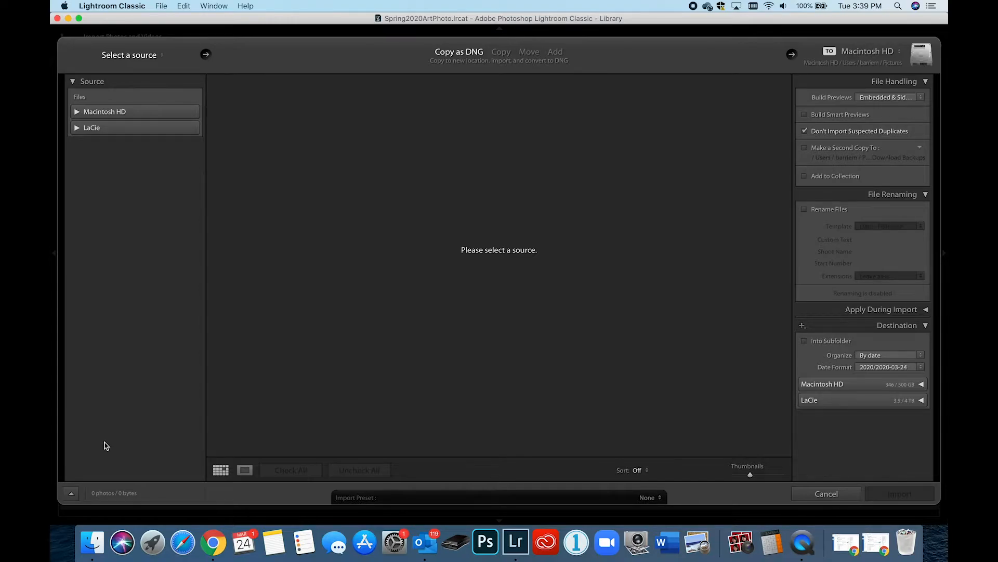
click(77, 113)
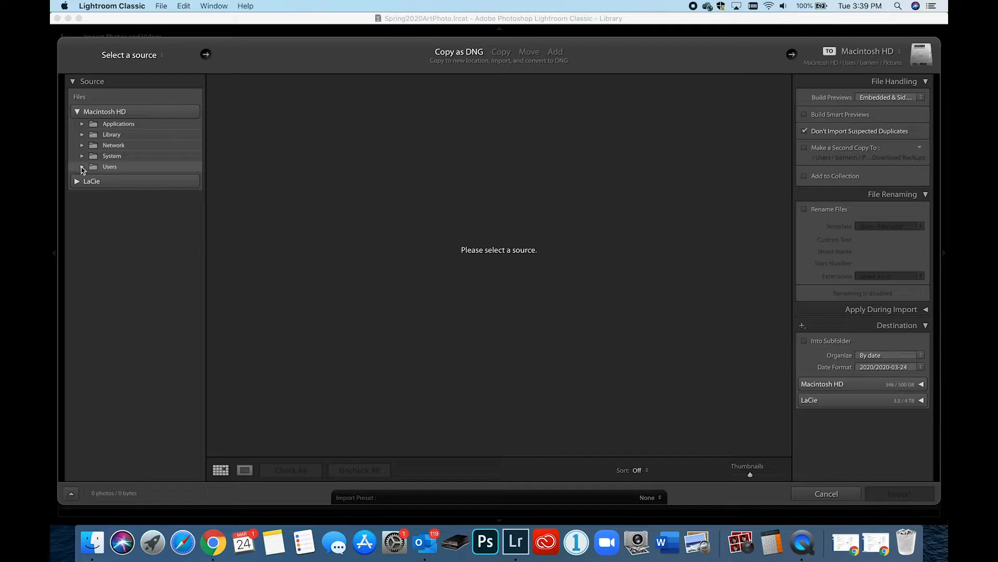
click(82, 167)
click(163, 55)
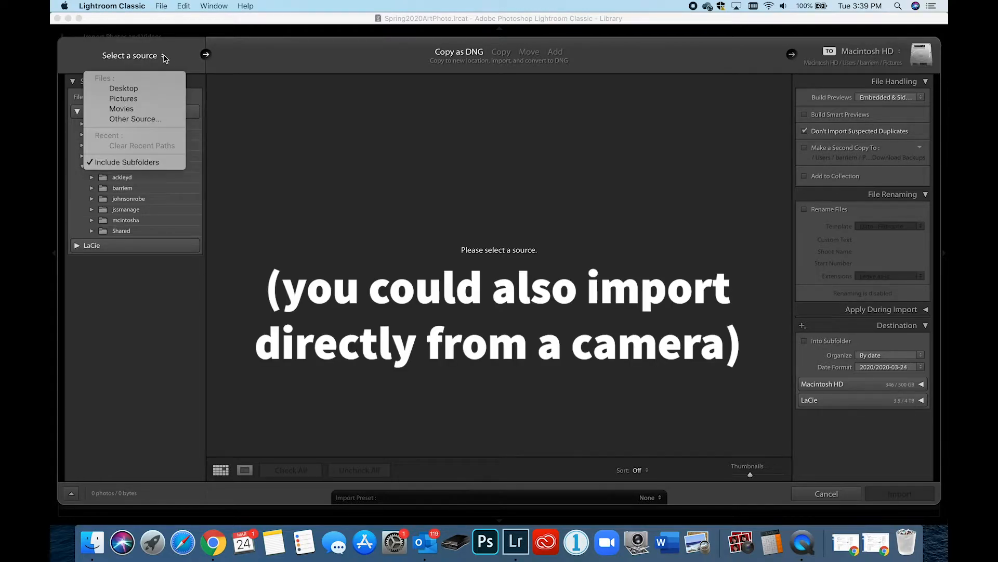
click(143, 89)
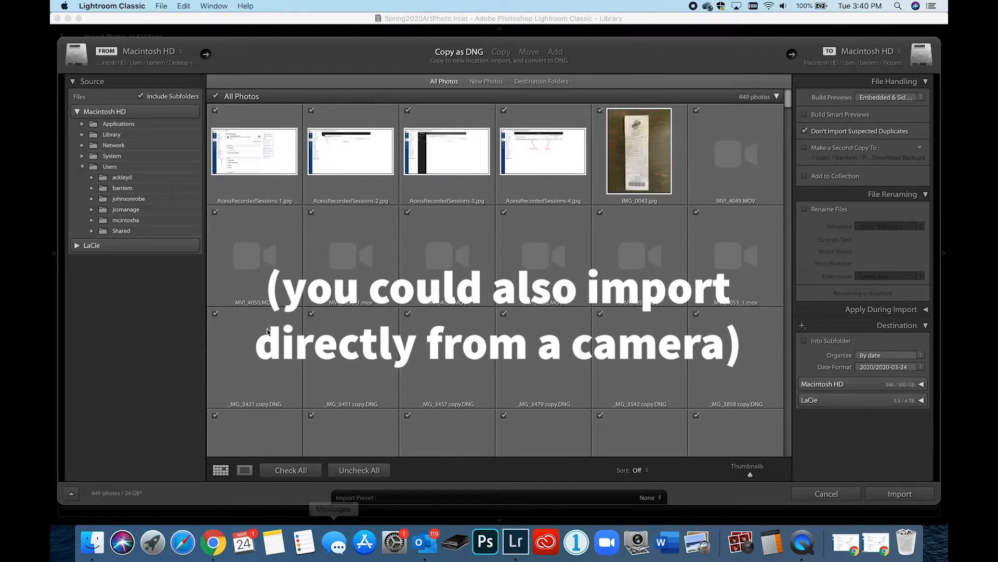
click(140, 96)
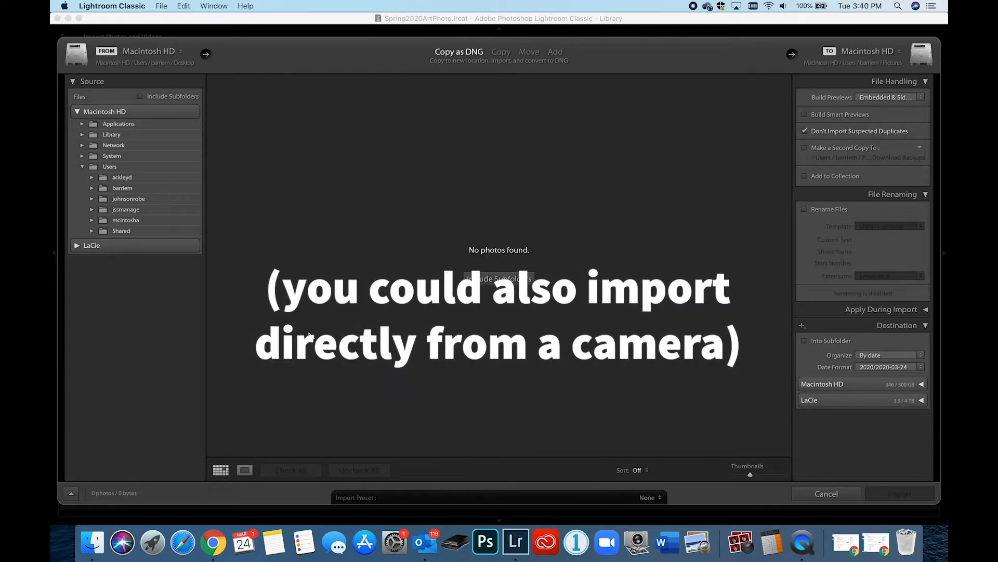
Step: Set the Iceland Imports folder on the Desktop as the import source and look through its photos
click(125, 190)
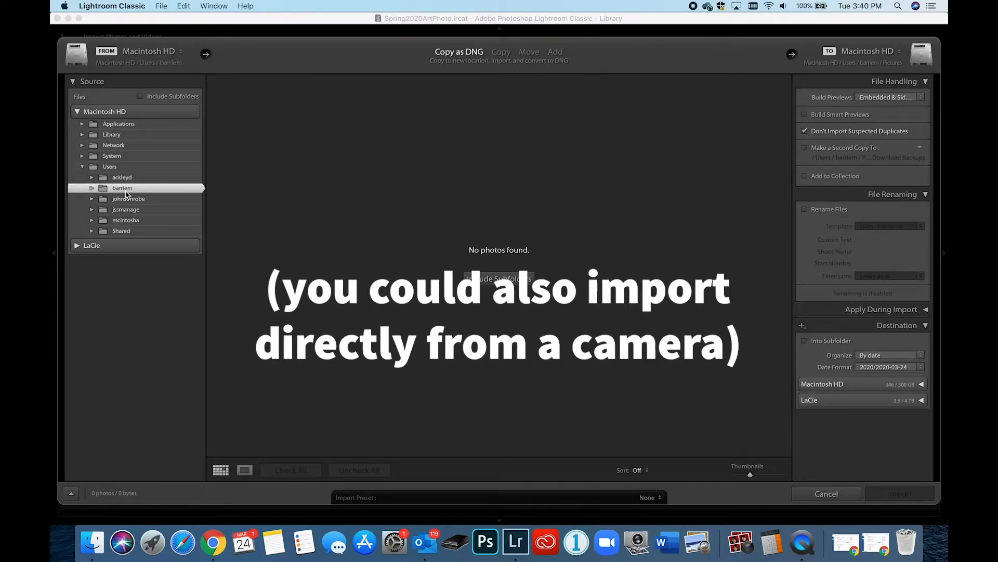
click(92, 188)
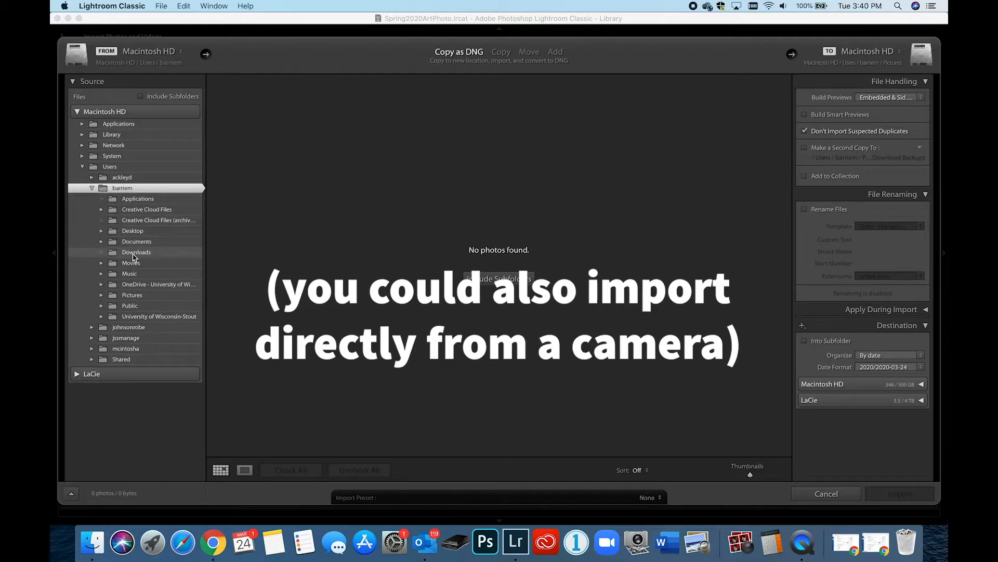
click(113, 233)
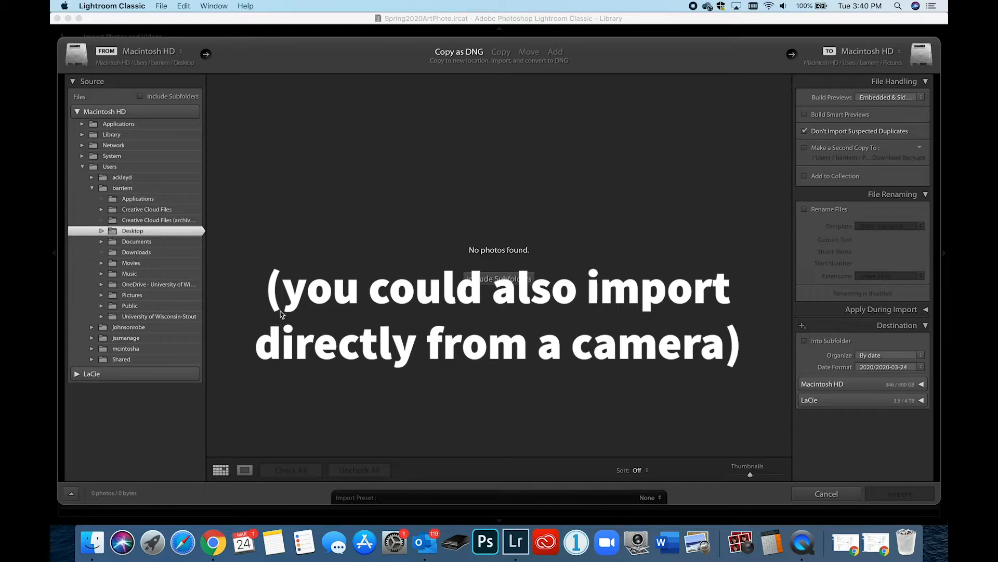
click(102, 231)
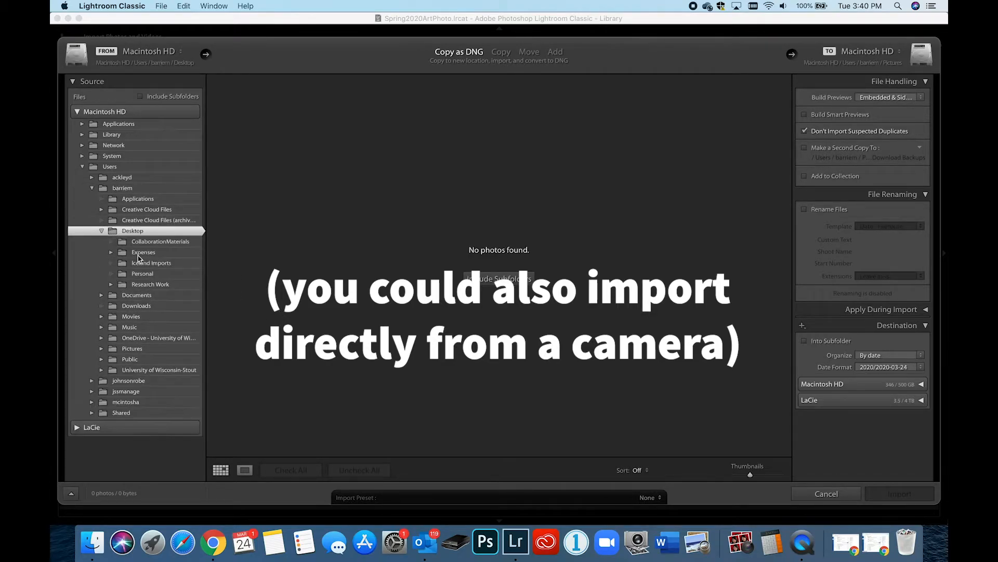
click(139, 264)
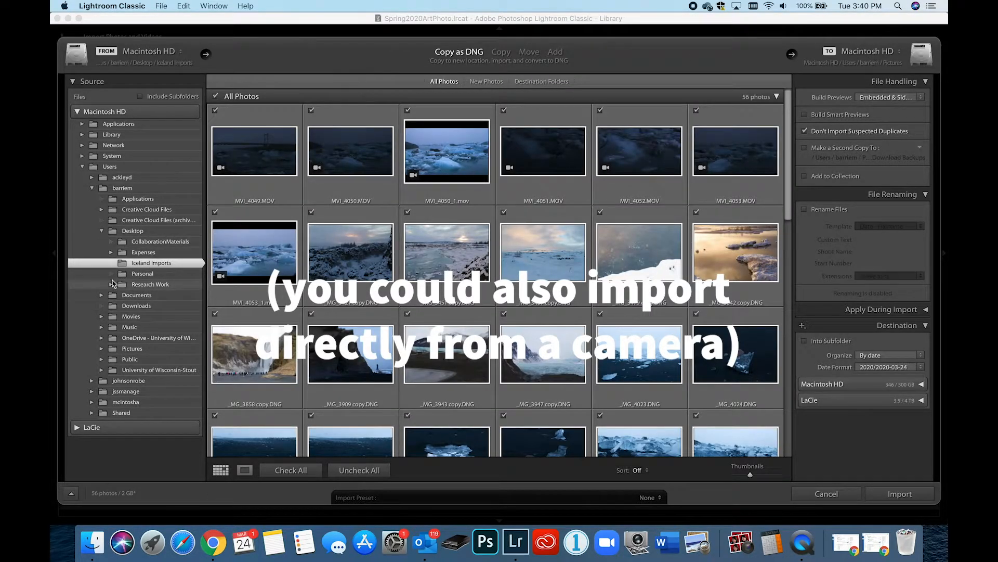
scroll(337, 379, down, 2)
scroll(337, 379, down, 15)
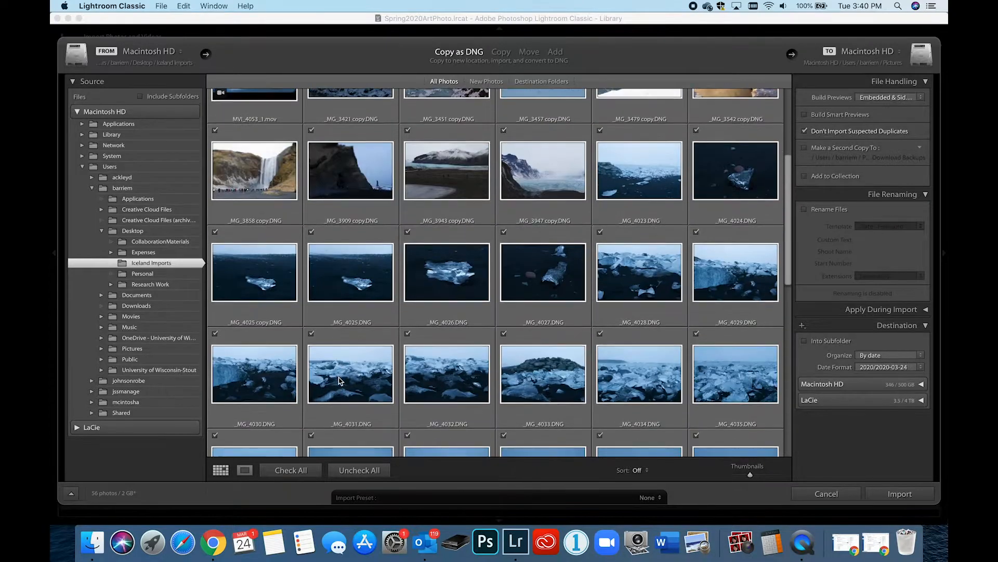
scroll(339, 377, up, 15)
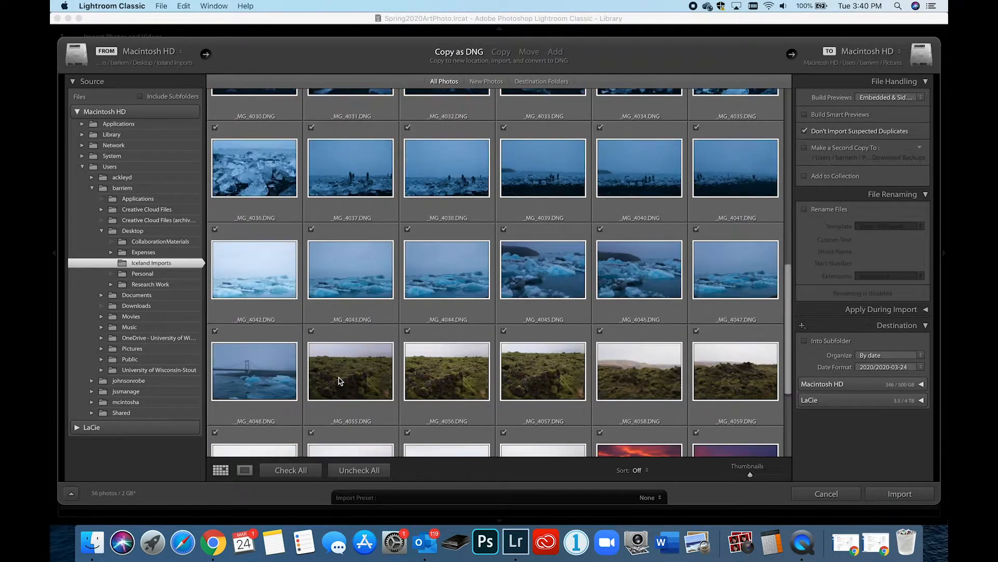
scroll(343, 405, up, 3)
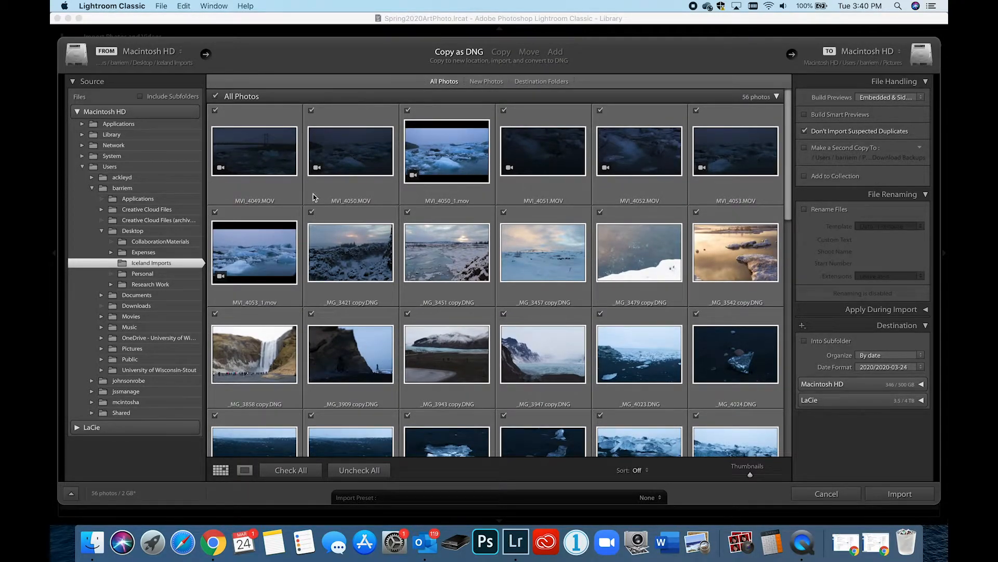
Step: Try marking only _MG_3943 copy.DNG and _MG_3451 copy.DNG for import, and mark all photos again
mouse_move(308, 248)
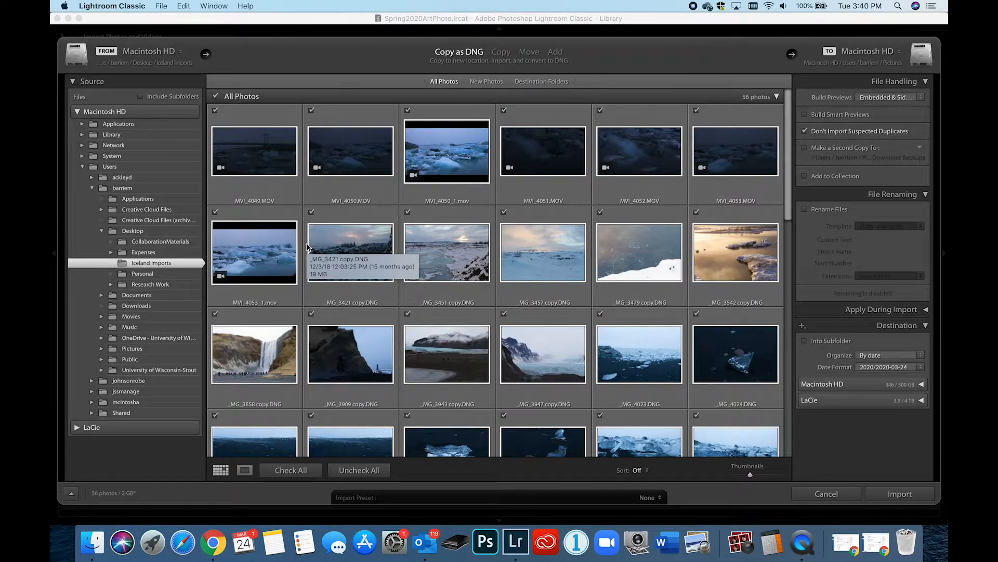
click(355, 471)
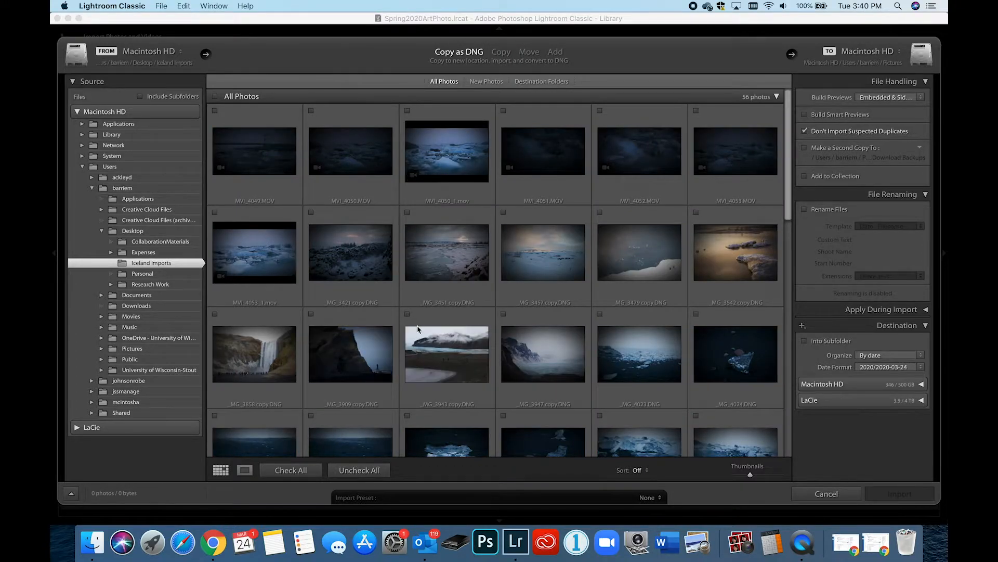
click(408, 314)
click(408, 212)
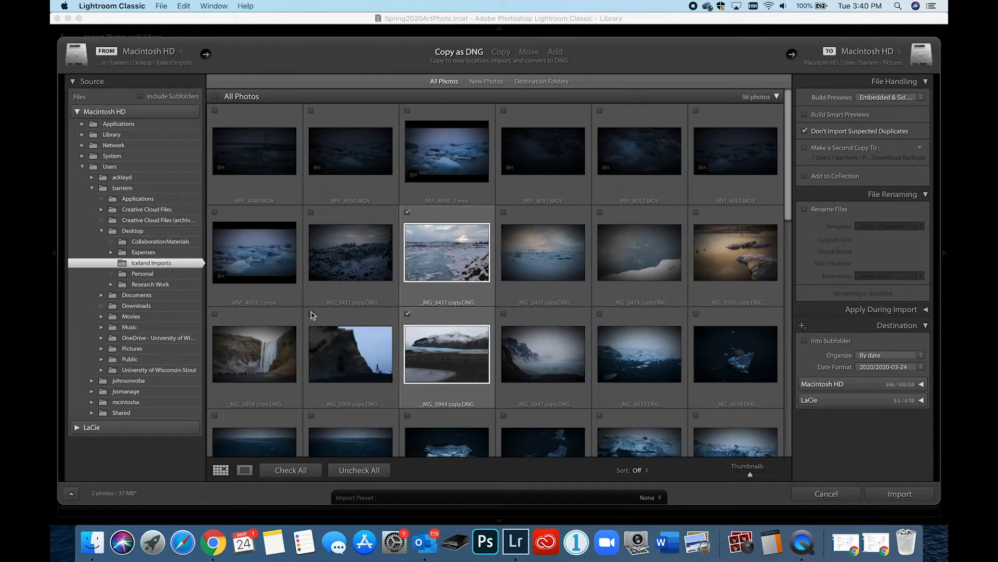
click(311, 473)
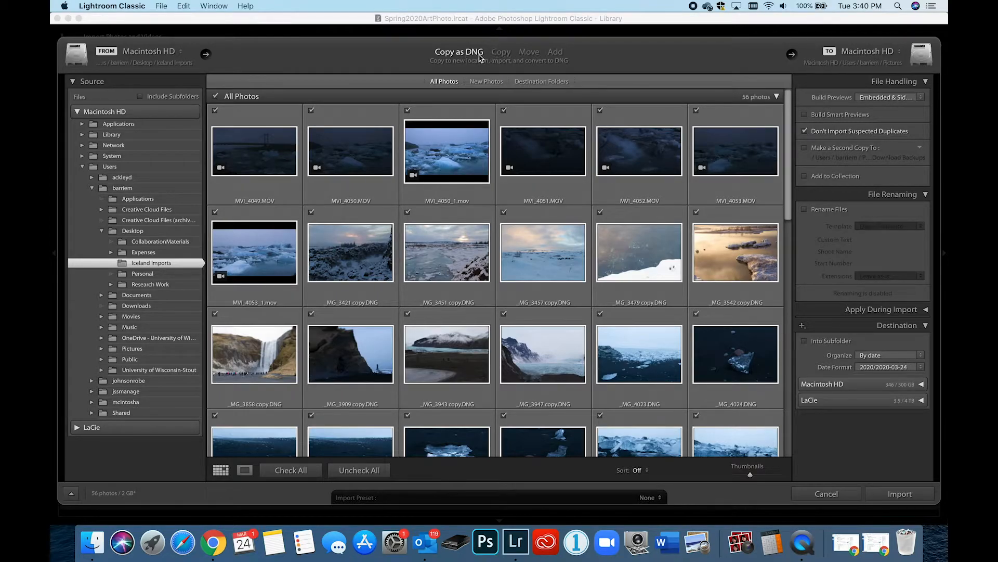
Step: Try the Copy, Move and Add import methods, and return to Copy as DNG
click(502, 54)
click(530, 55)
click(556, 55)
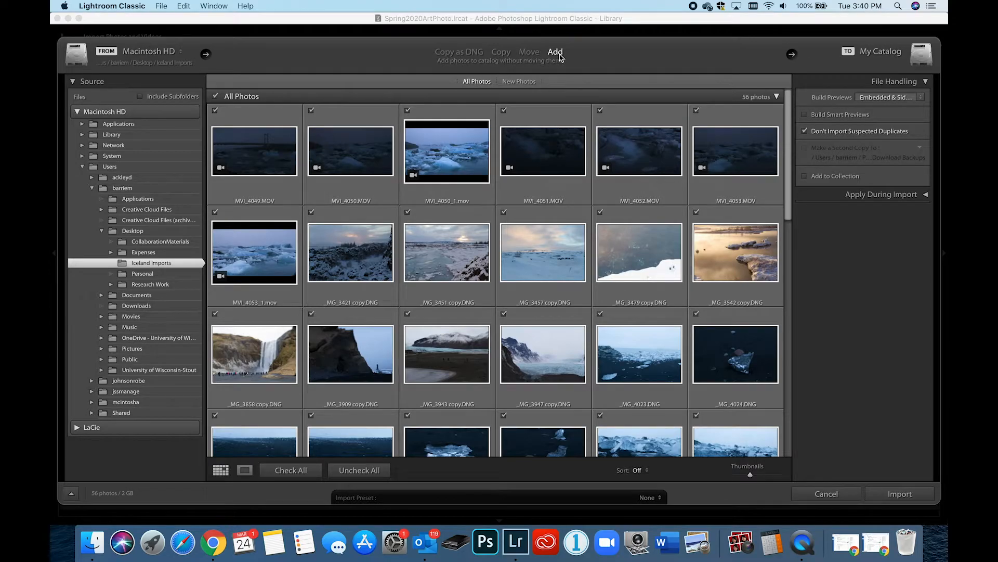
click(467, 53)
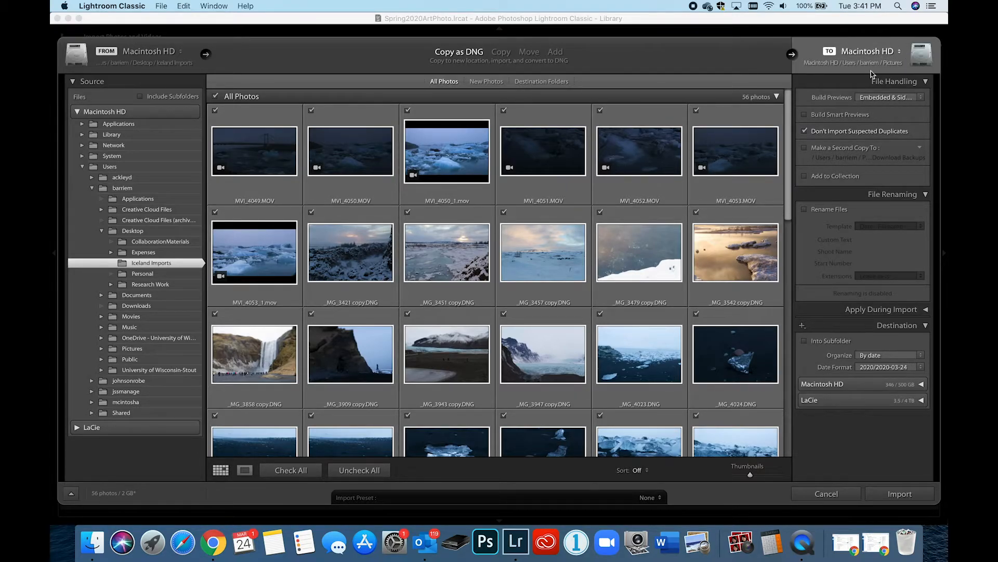
Step: Create a CaptureArchive folder inside Spring2020ArtPhoto on the LaCie drive and set it as the import destination
click(900, 54)
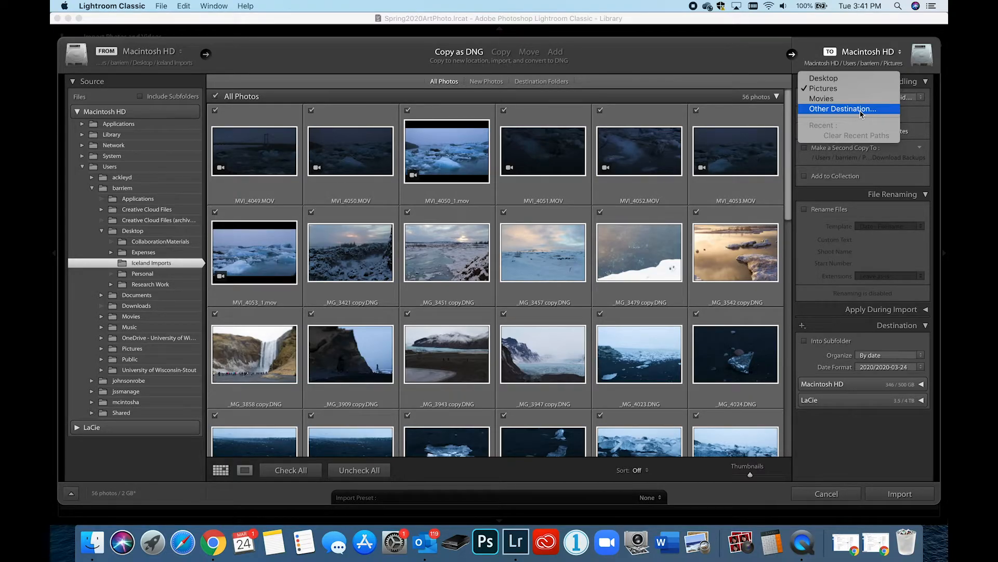
click(831, 110)
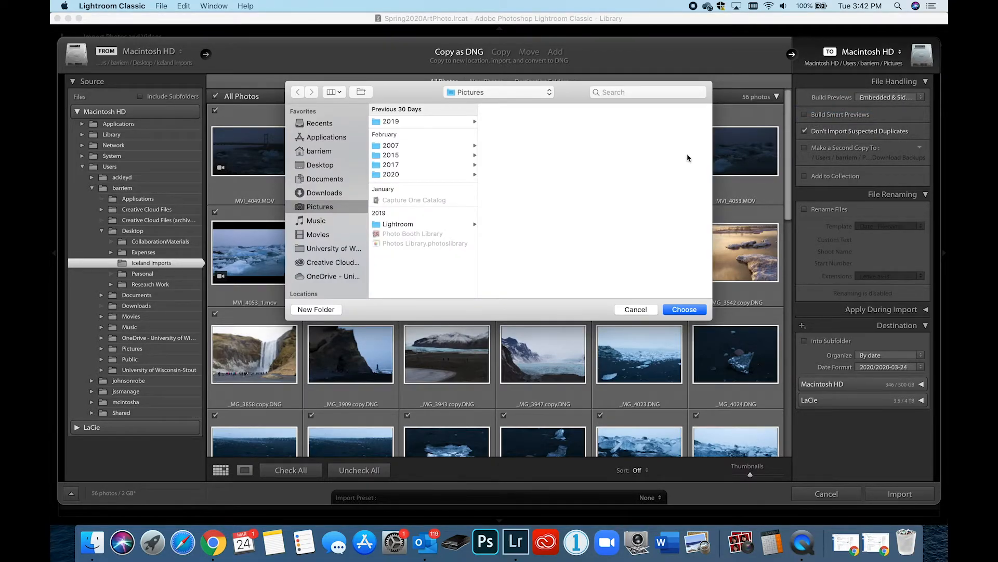
scroll(312, 208, down, 5)
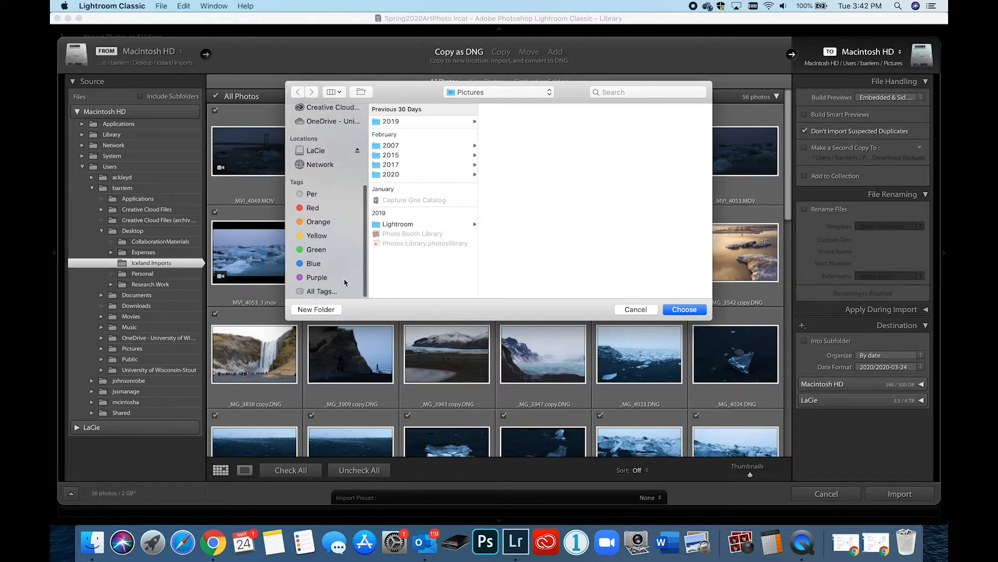
click(319, 150)
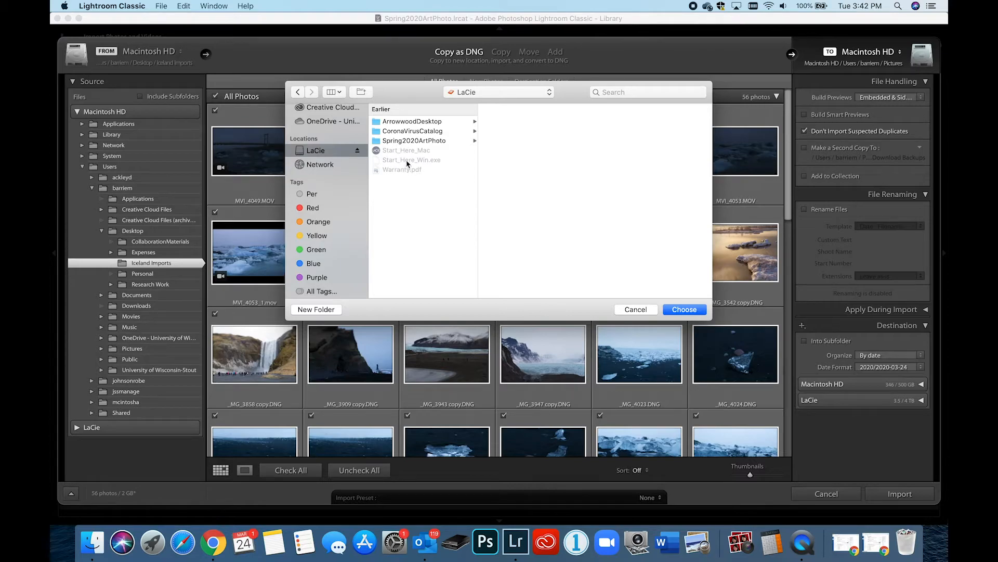
click(427, 141)
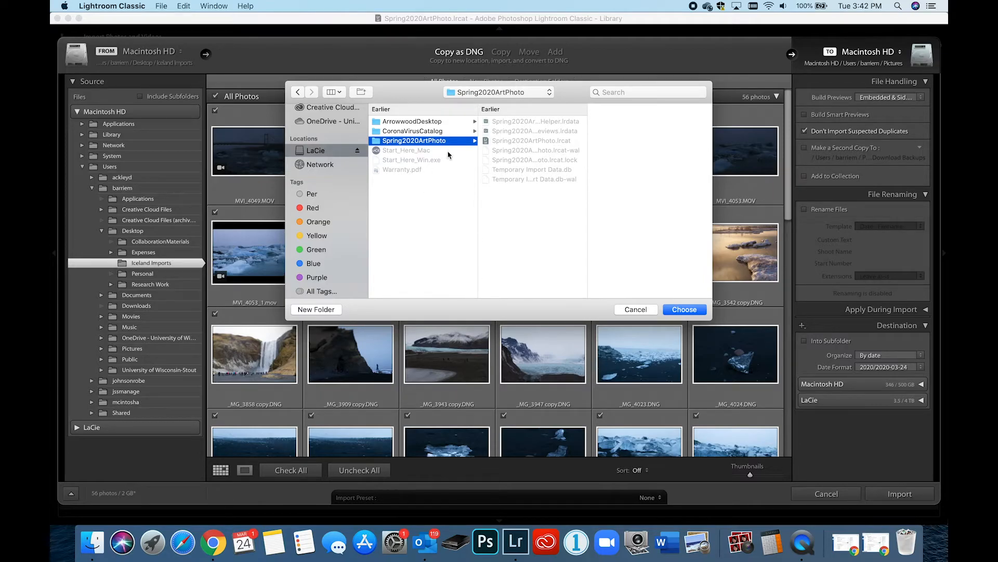
click(316, 310)
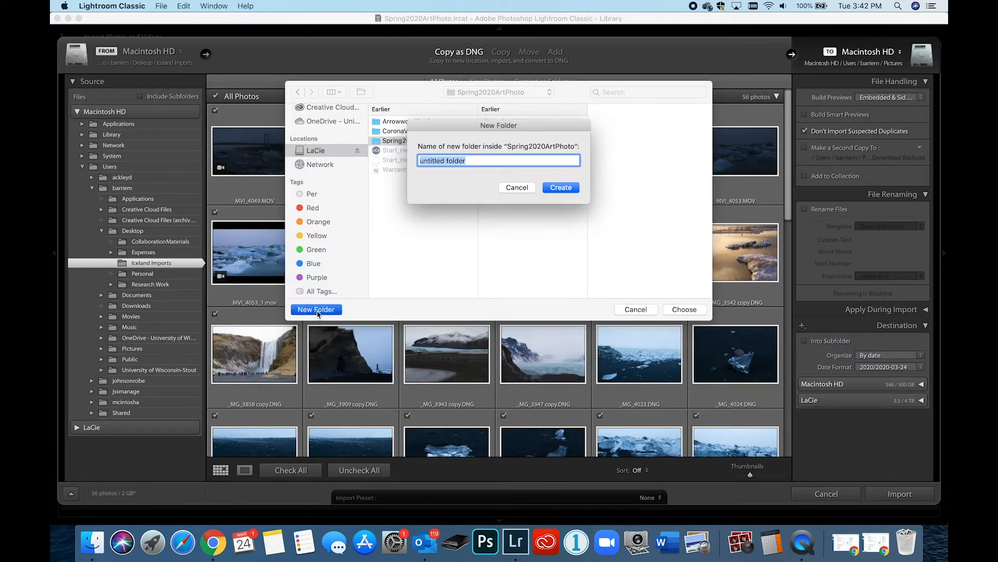
text(CaptureArchive)
click(563, 191)
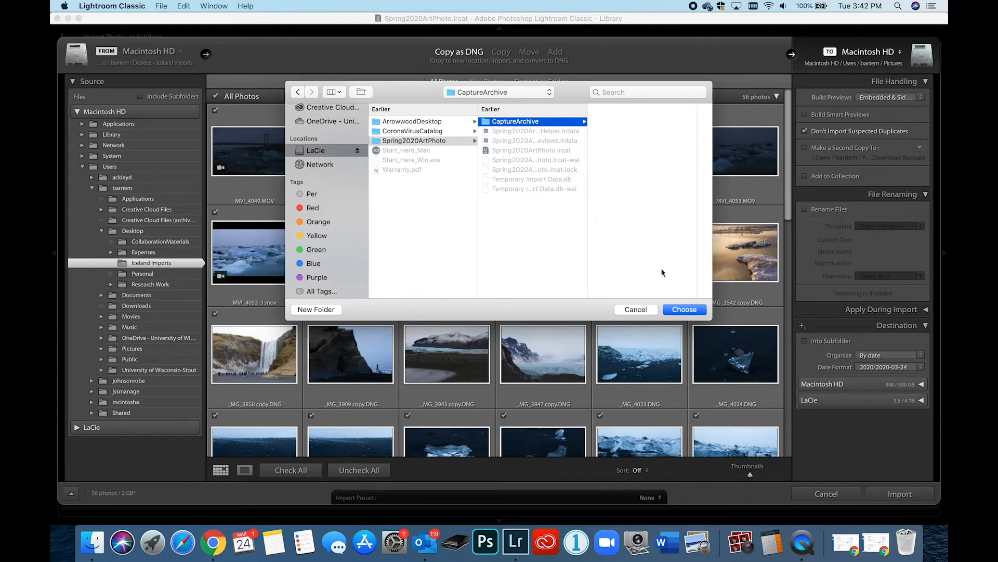
click(681, 310)
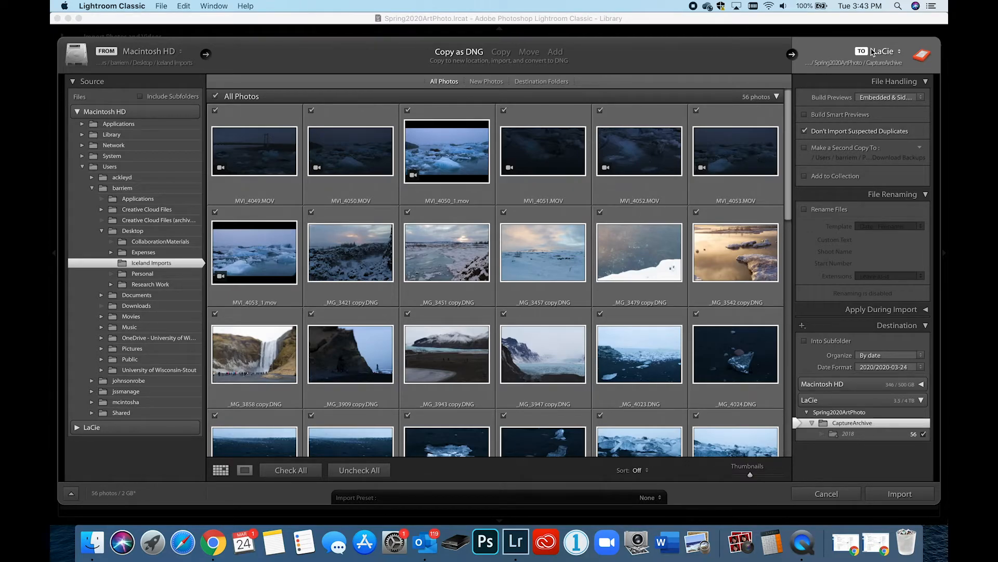
Step: Set the import to build Standard previews and enable file renaming
click(921, 98)
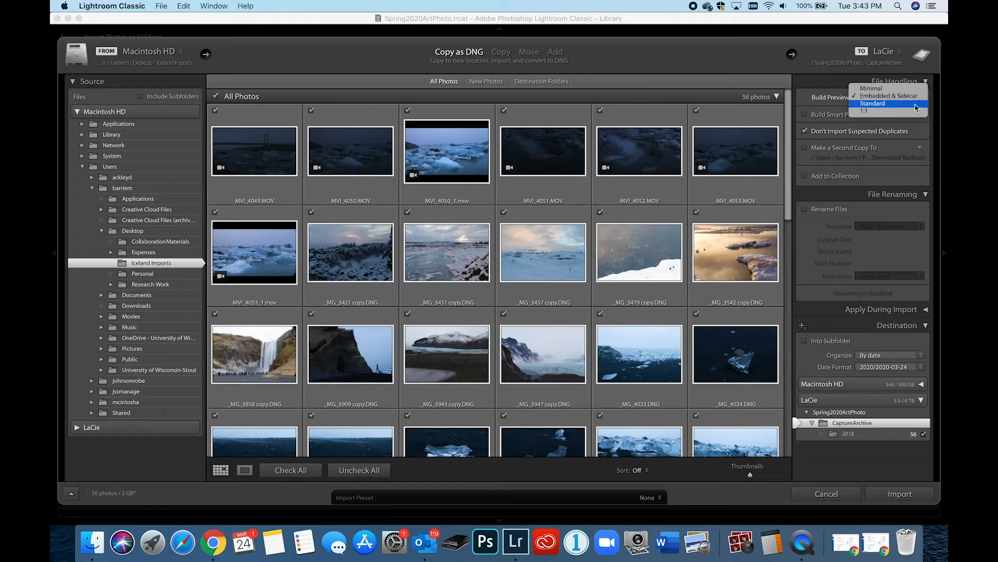
click(912, 104)
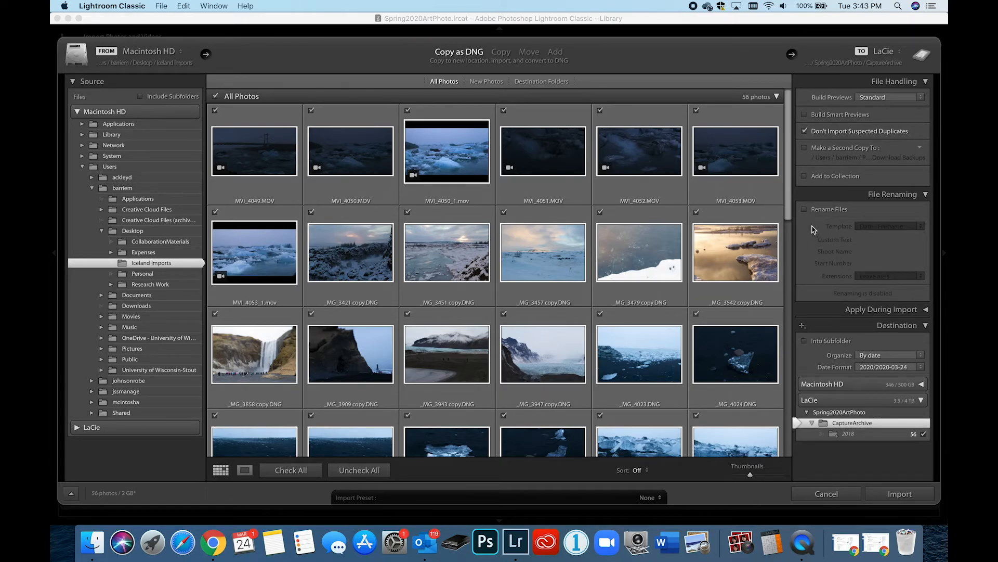
click(805, 209)
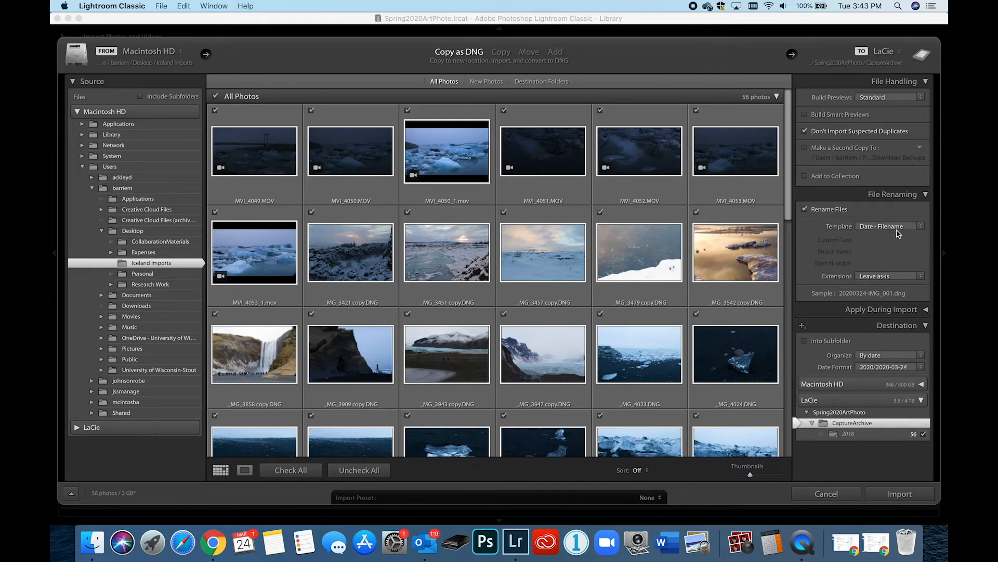
Step: Define a custom filename template with the photographer's name, an underscore and the Date (YYMMDD) token inserted twice
click(921, 230)
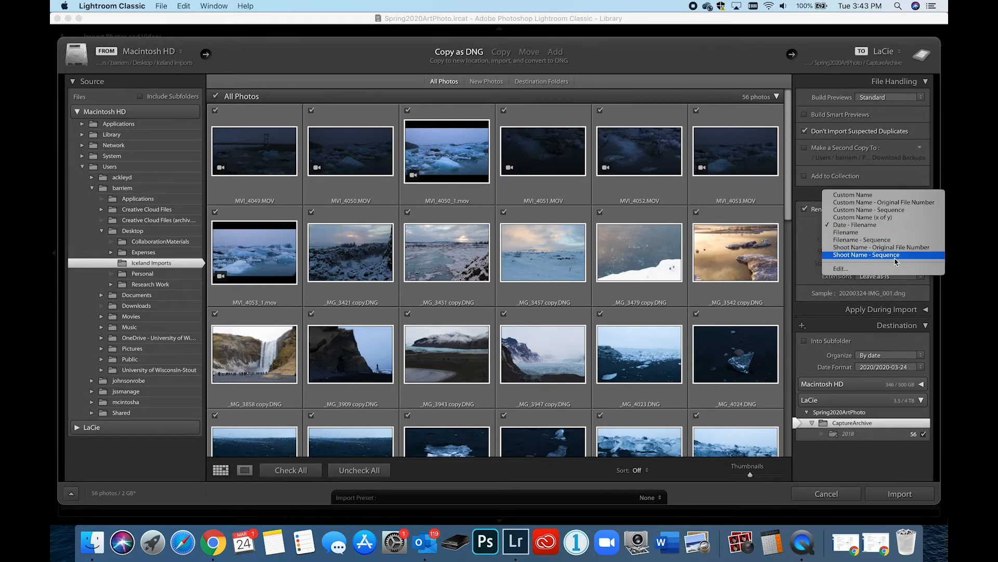
click(818, 240)
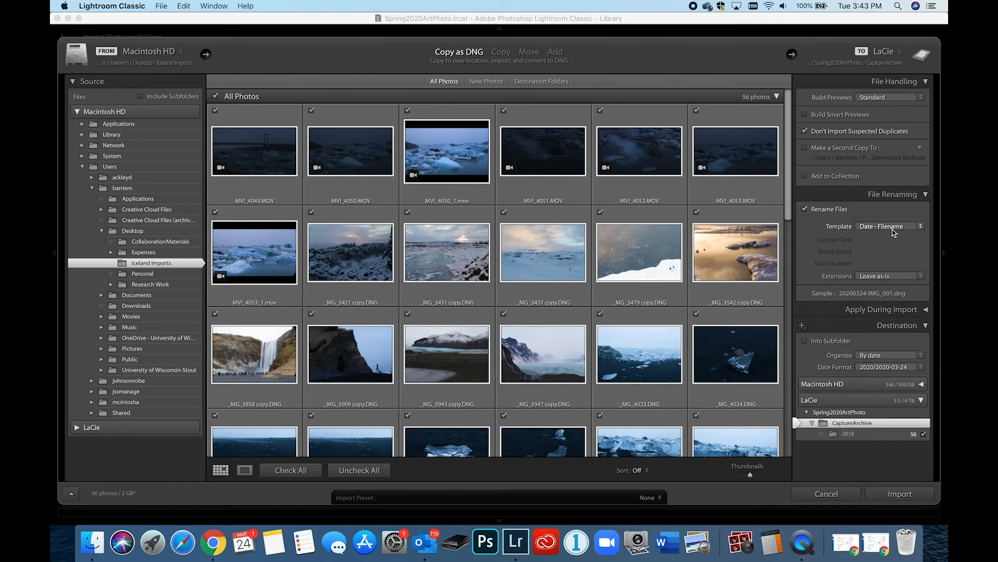
click(887, 226)
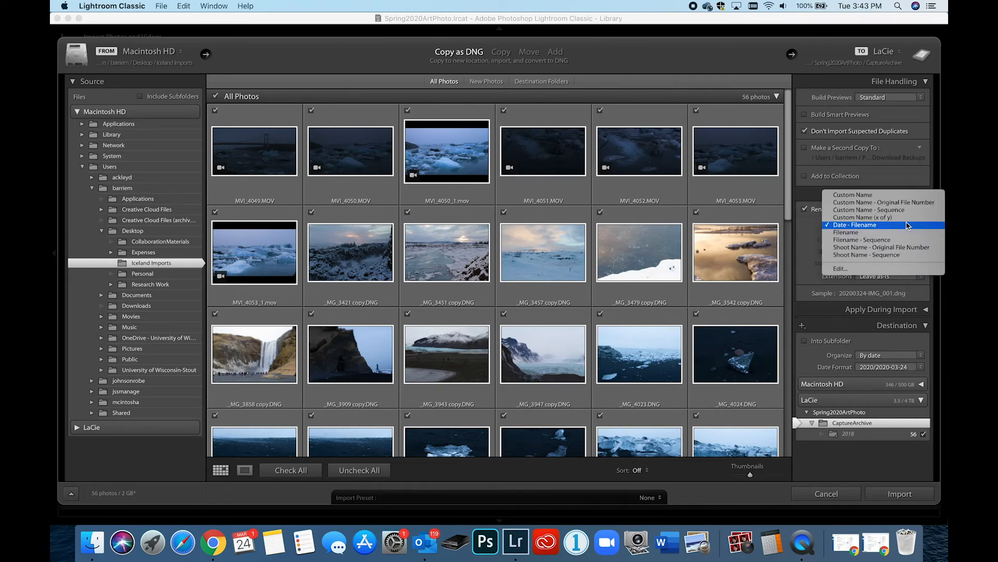
click(889, 270)
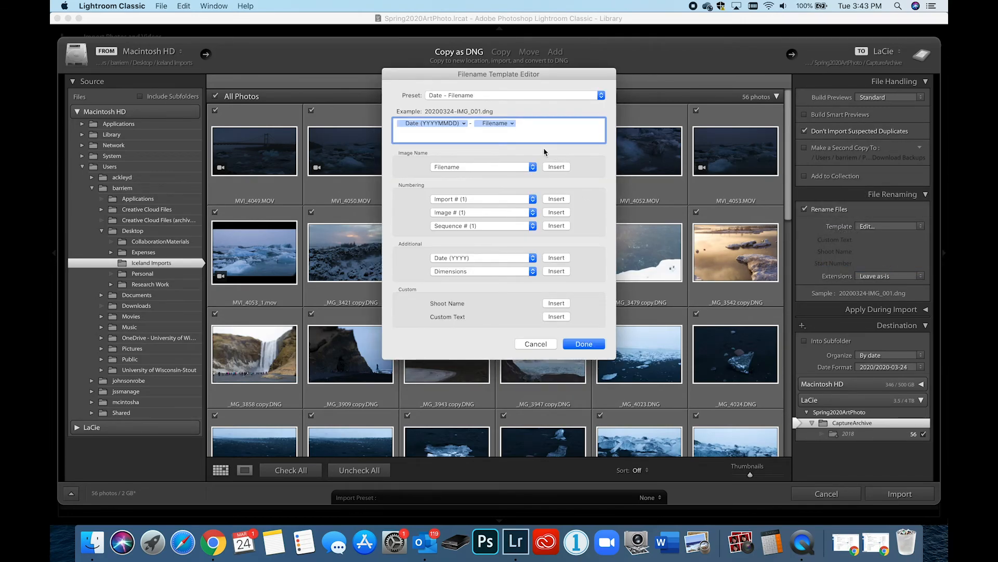
drag(526, 124, 408, 127)
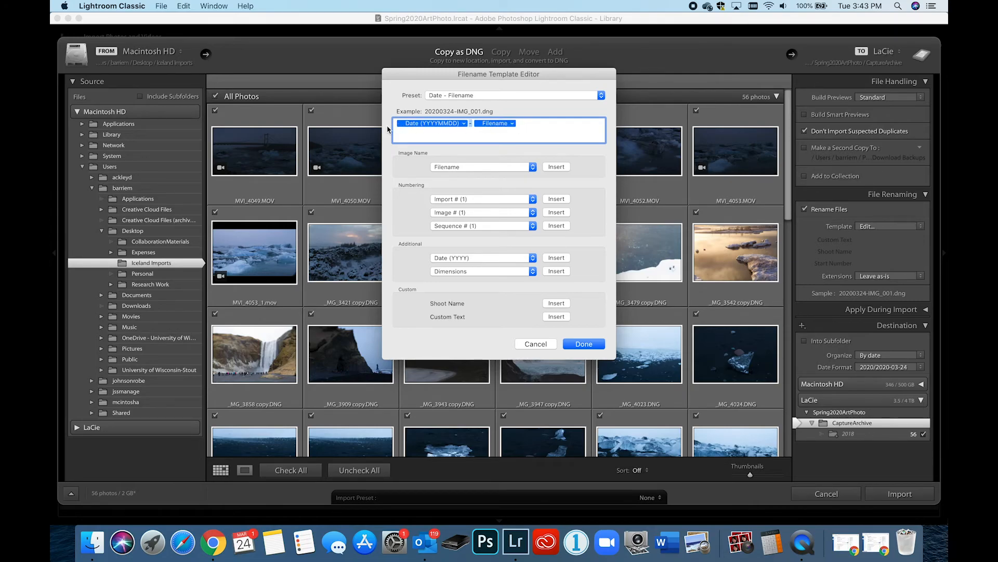
text(barrie_)
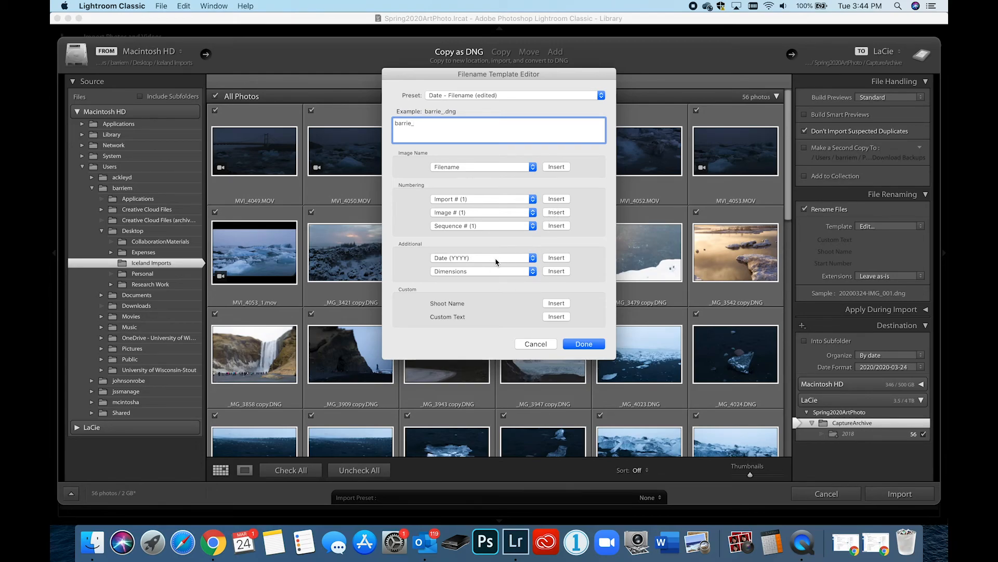
click(532, 259)
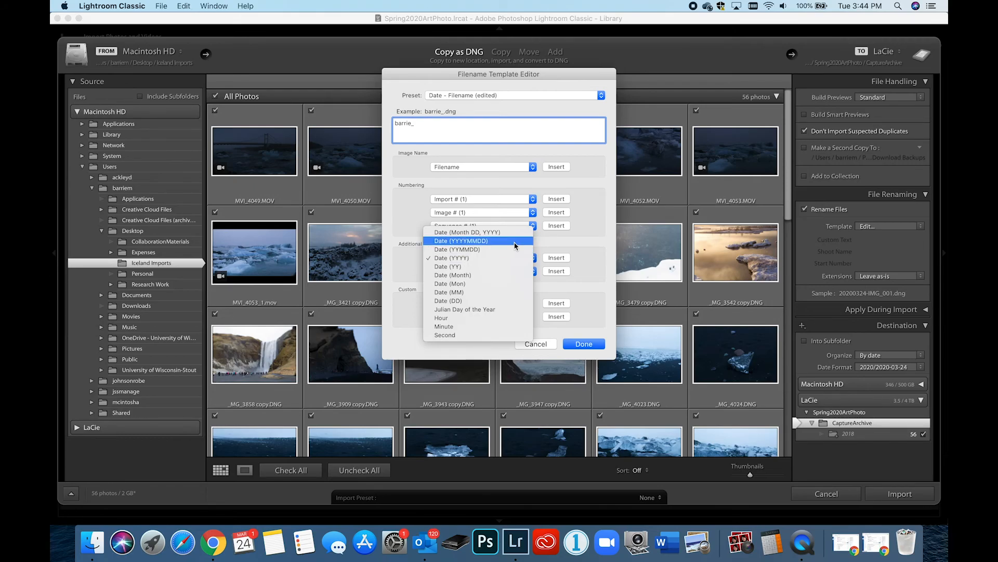
click(515, 249)
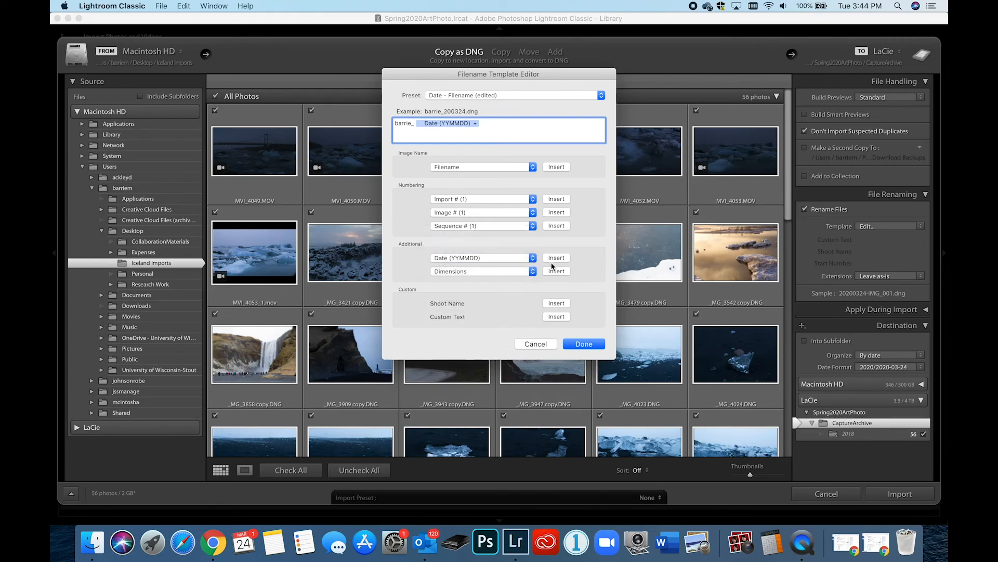
click(552, 259)
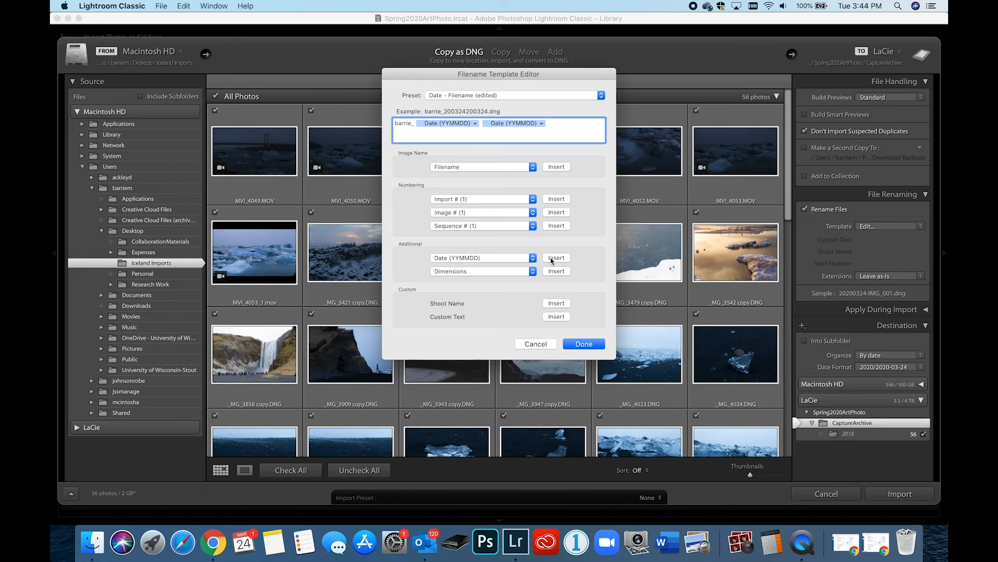
click(584, 345)
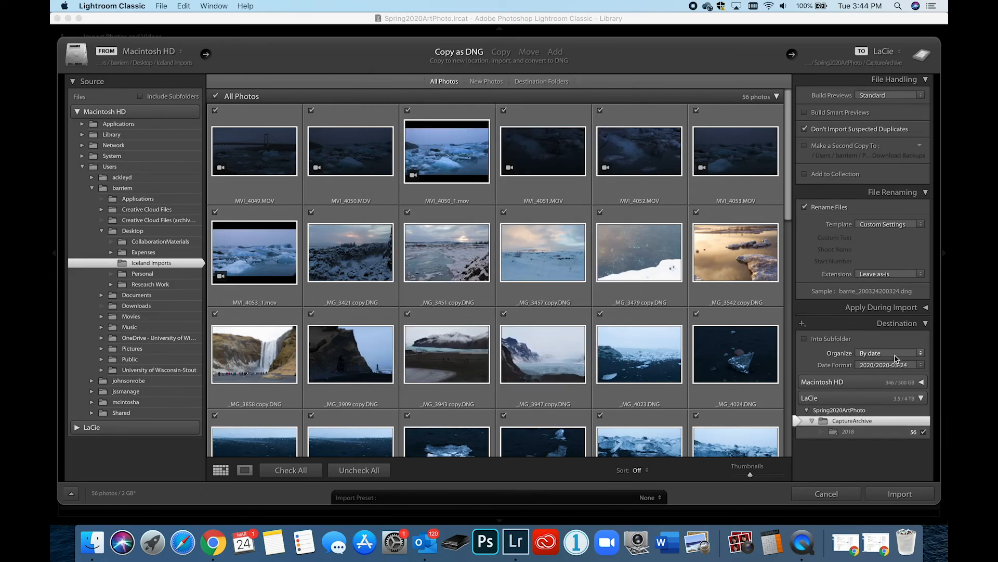
Step: Expand the Apply During Import settings and review the develop, metadata and keyword options
click(926, 311)
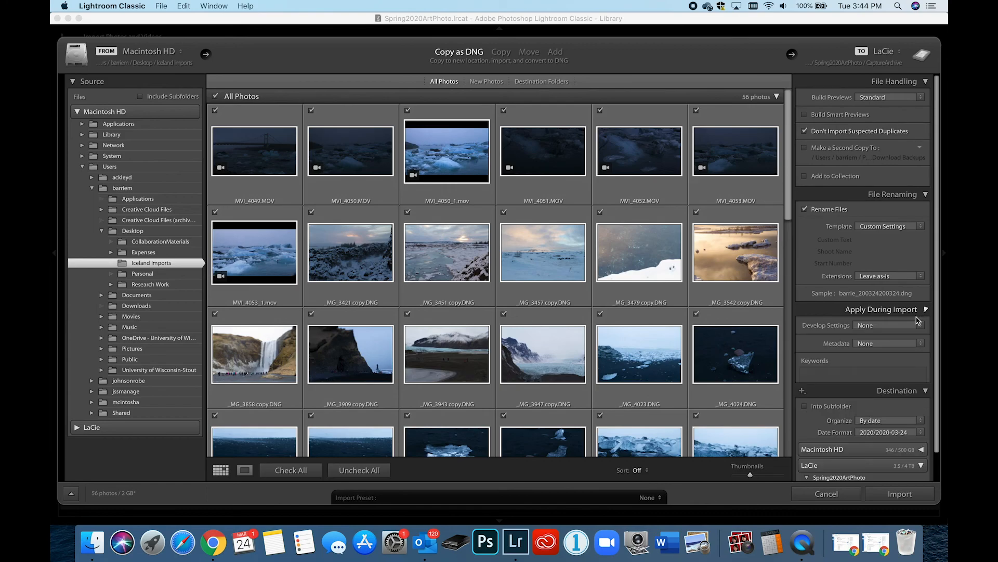
scroll(904, 389, down, 5)
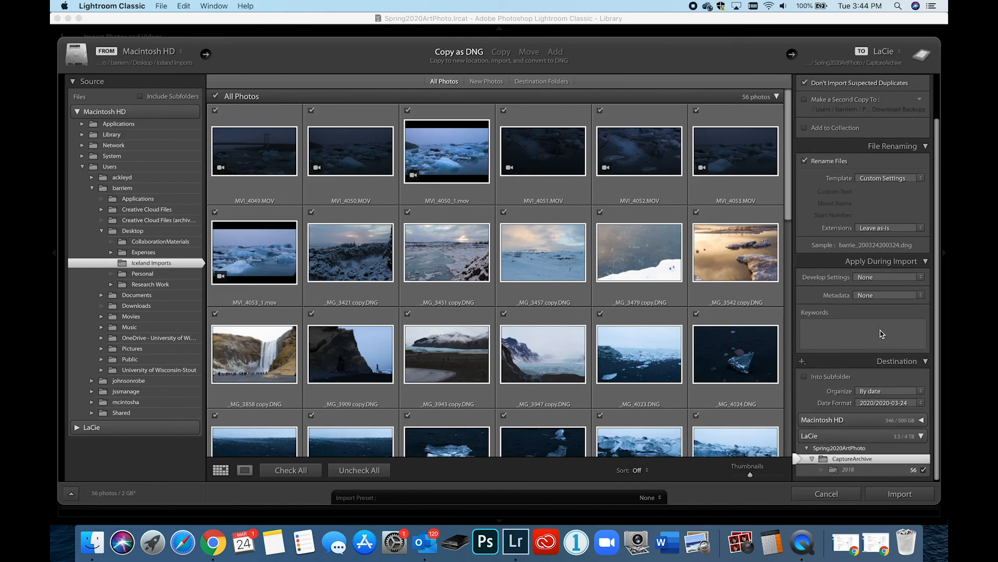
scroll(873, 327, up, 3)
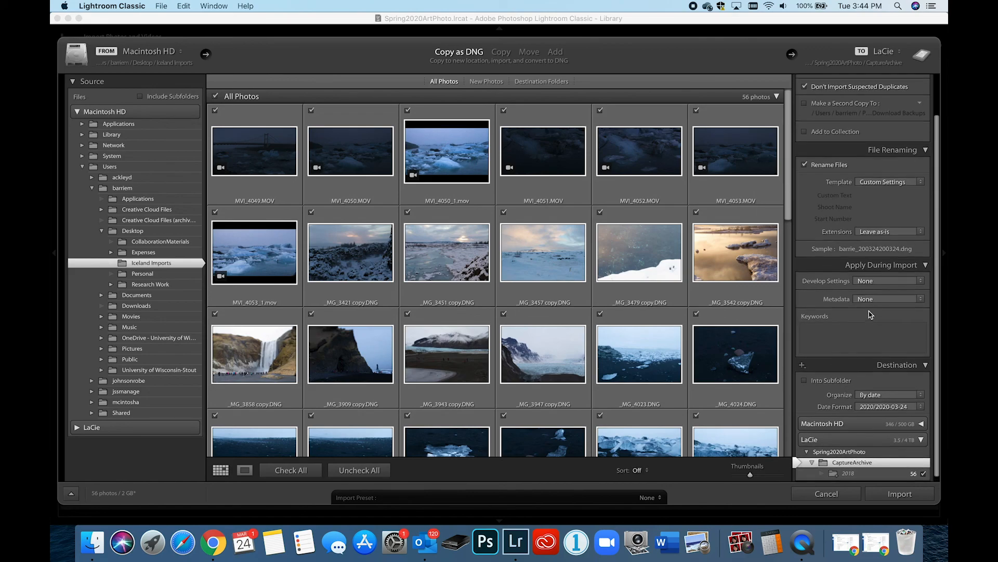